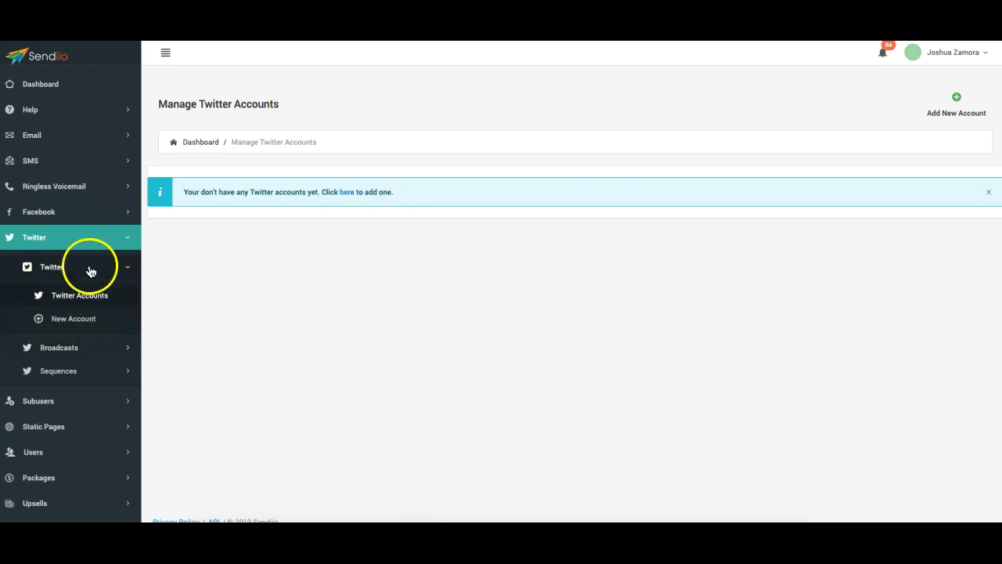
Step: Add a new Twitter account entry named "Main Twitter" and submit it
click(211, 269)
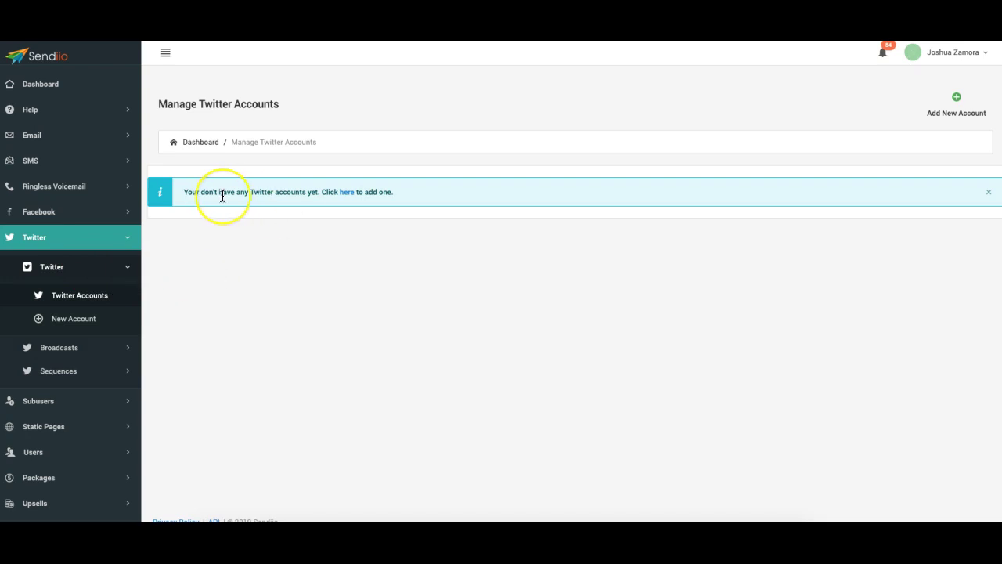
drag(185, 192, 306, 192)
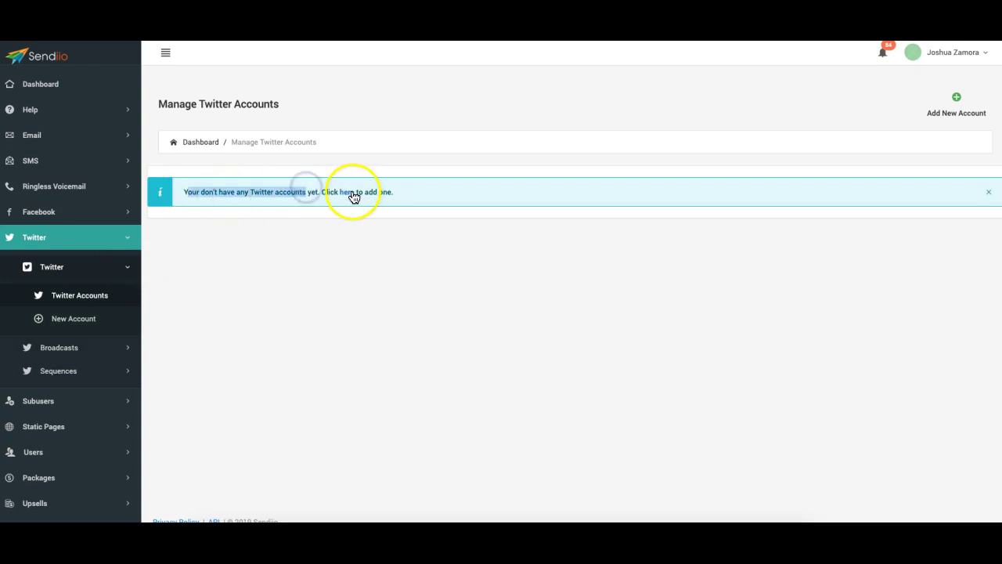
click(349, 195)
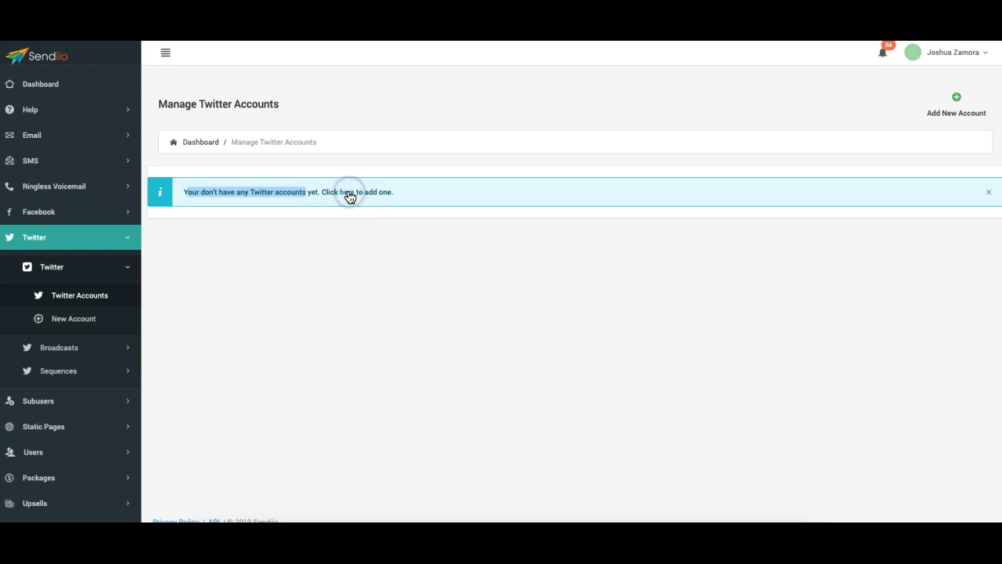
click(410, 188)
click(532, 206)
click(958, 228)
Step: Authorize Sendiio to use the Twitter account and save the authenticated account entry
click(509, 353)
click(505, 359)
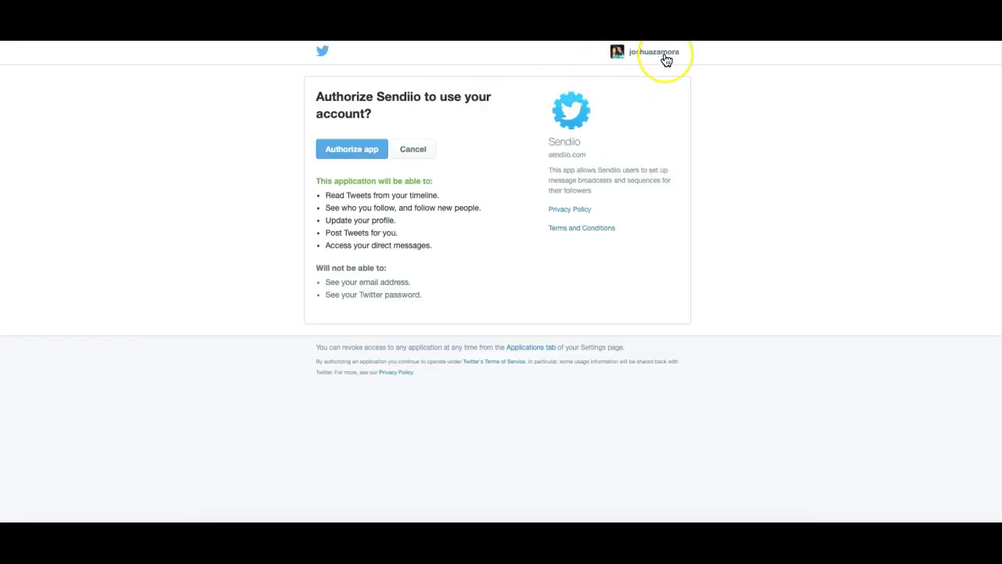
click(347, 153)
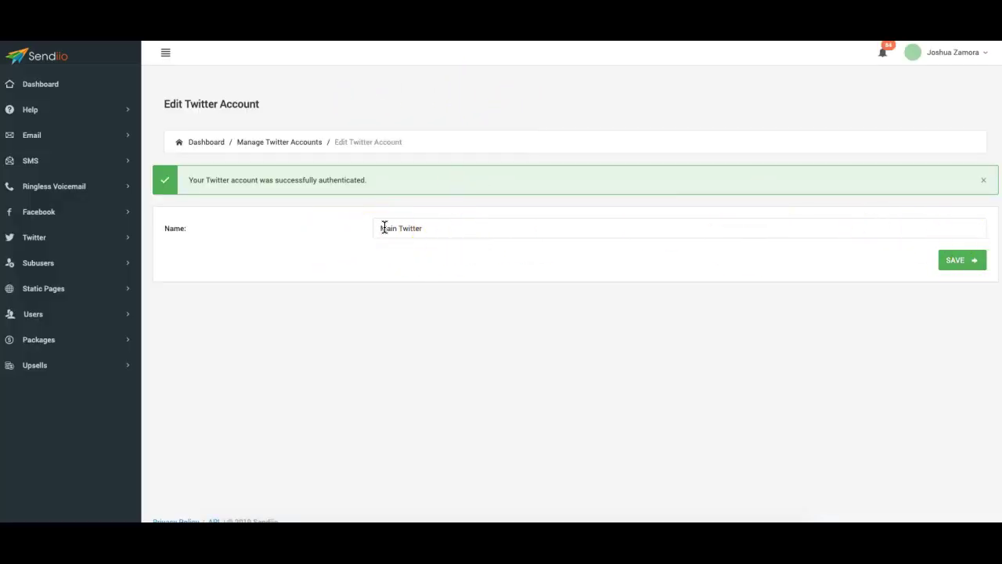
click(962, 262)
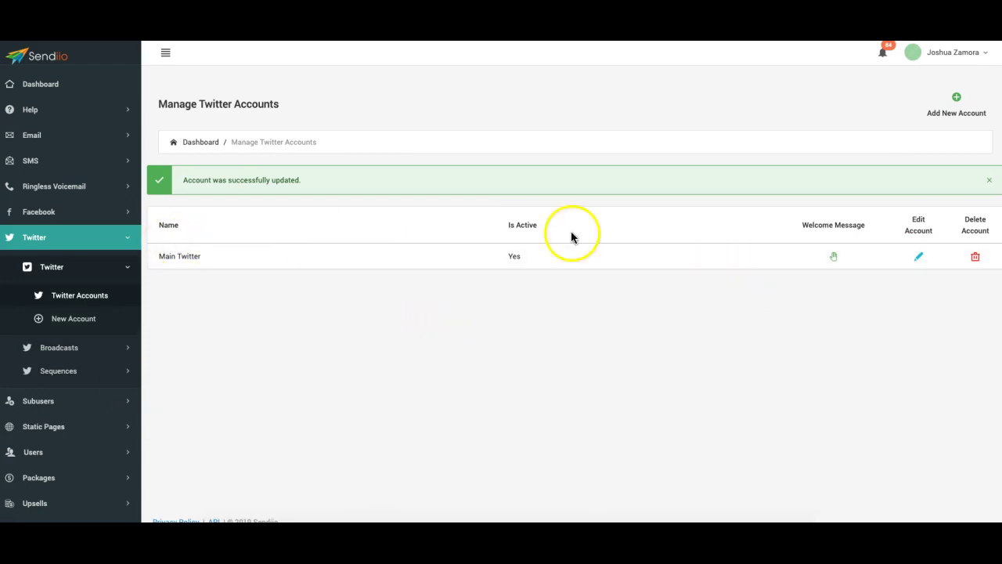
Step: Try to save "Hey, thanks for the message. I'll get back to you here in a few minutes." as the Main Twitter account's welcome message
click(833, 257)
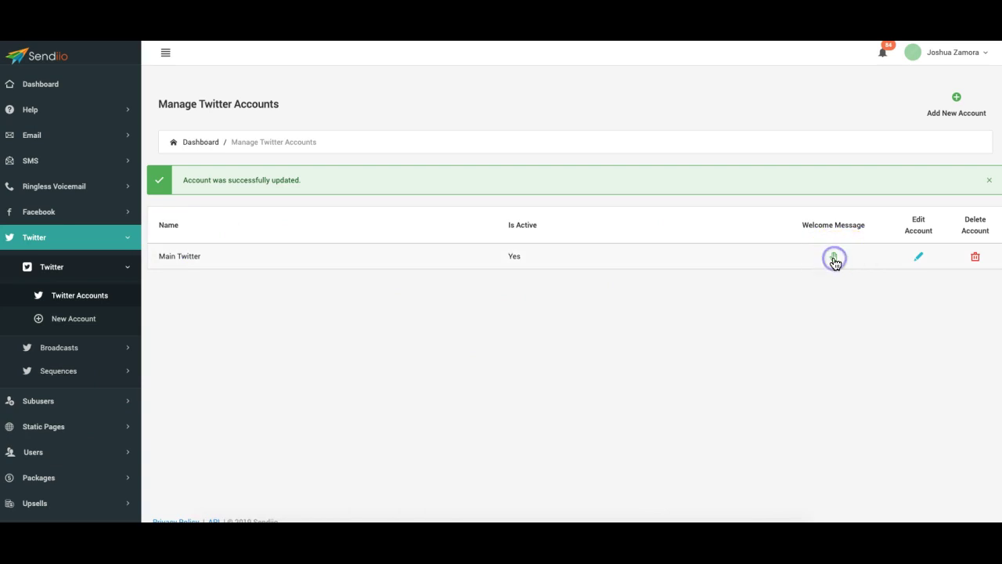
click(452, 207)
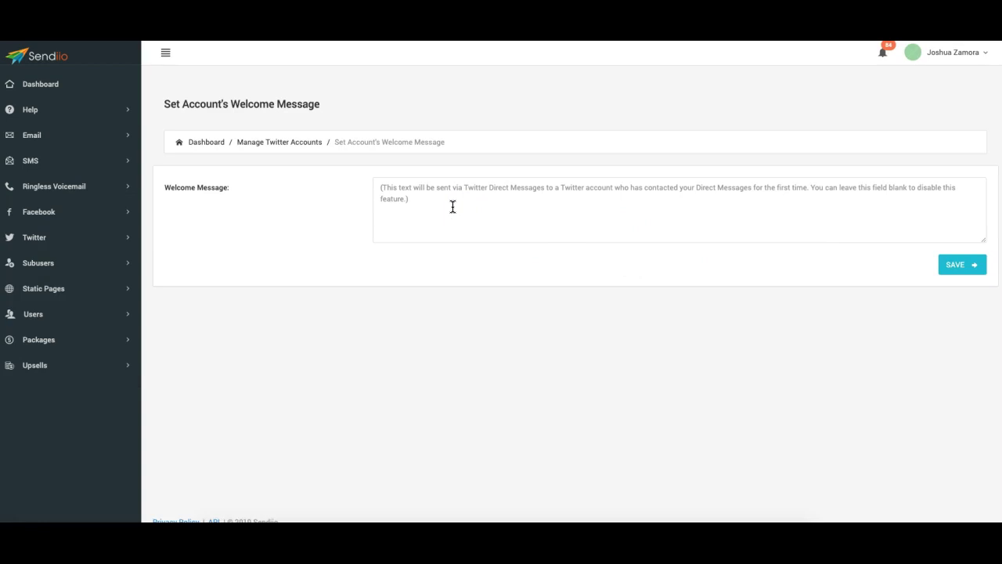
text(He)
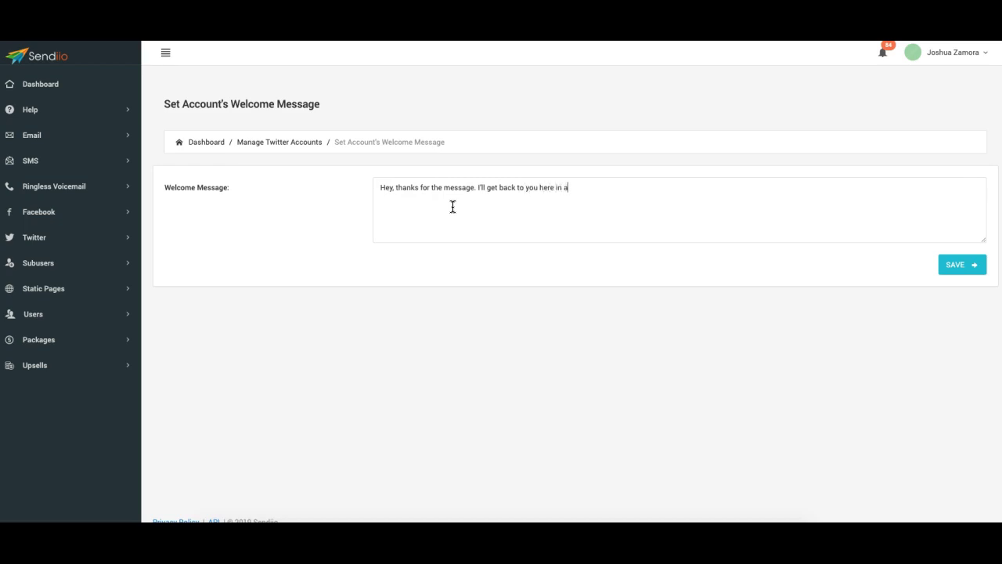
text(few minutes.)
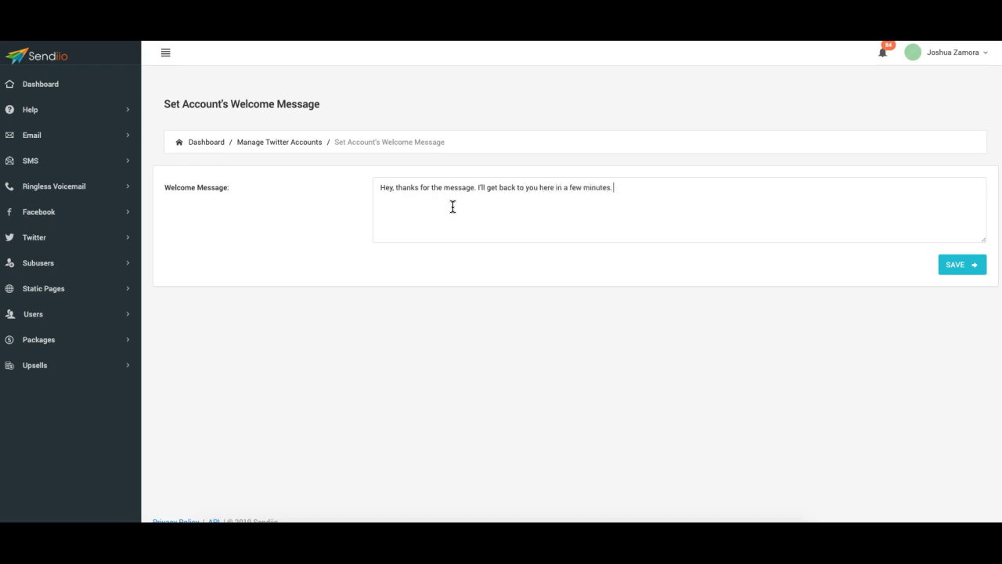
click(977, 263)
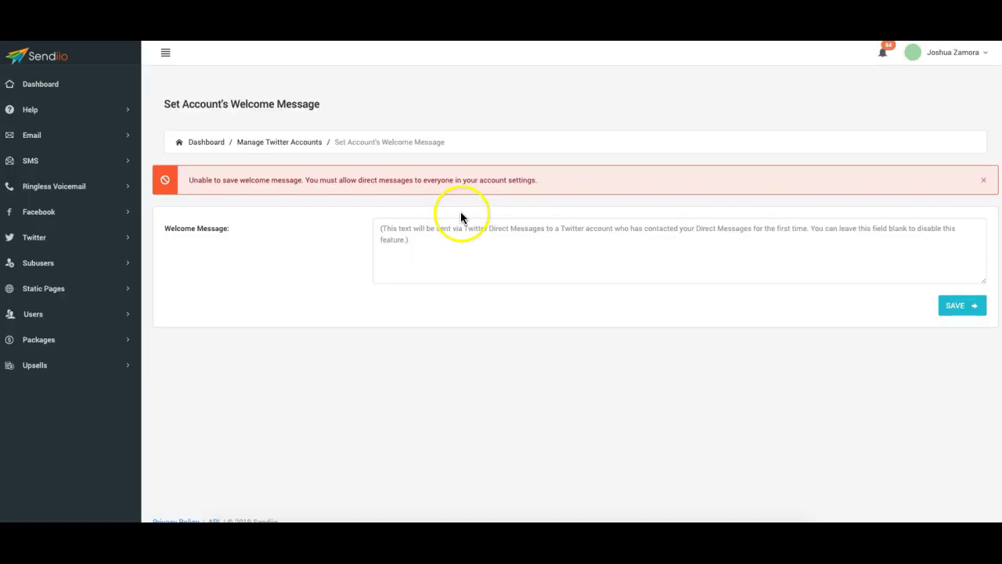
Step: Switch to Twitter and enable receiving direct messages from anyone in the account's privacy and safety settings
drag(189, 180, 338, 182)
click(213, 185)
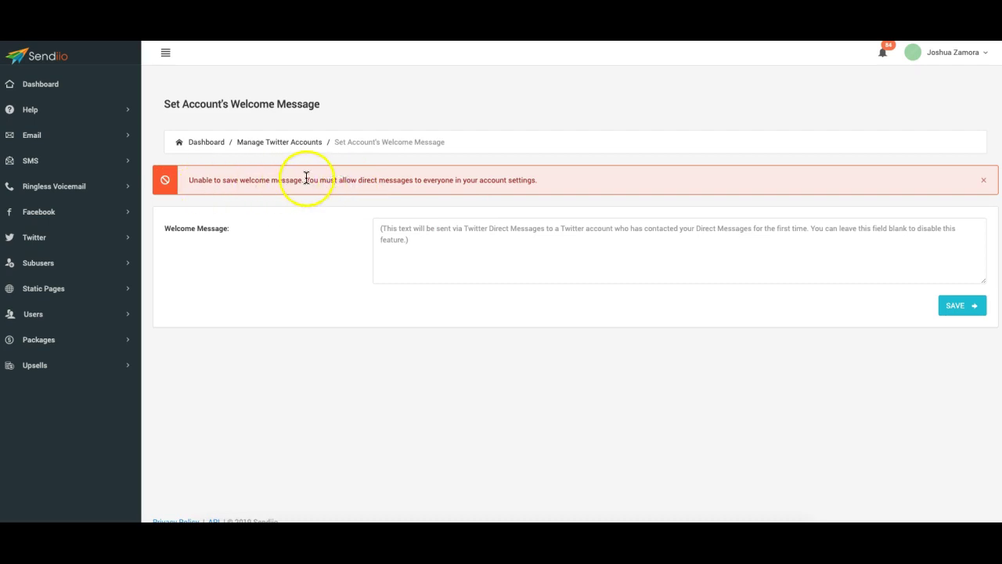
click(457, 176)
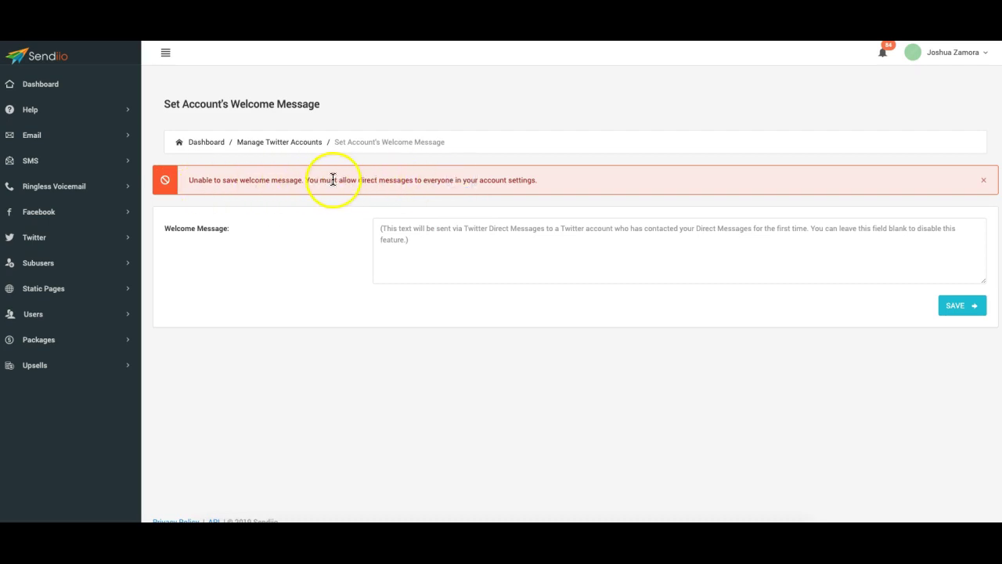
click(467, 184)
click(548, 181)
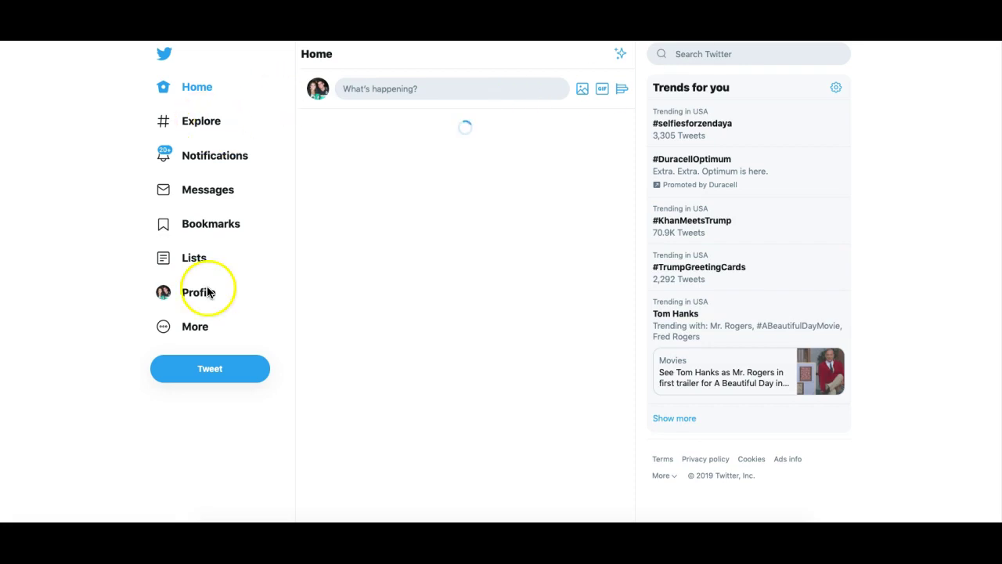
click(196, 326)
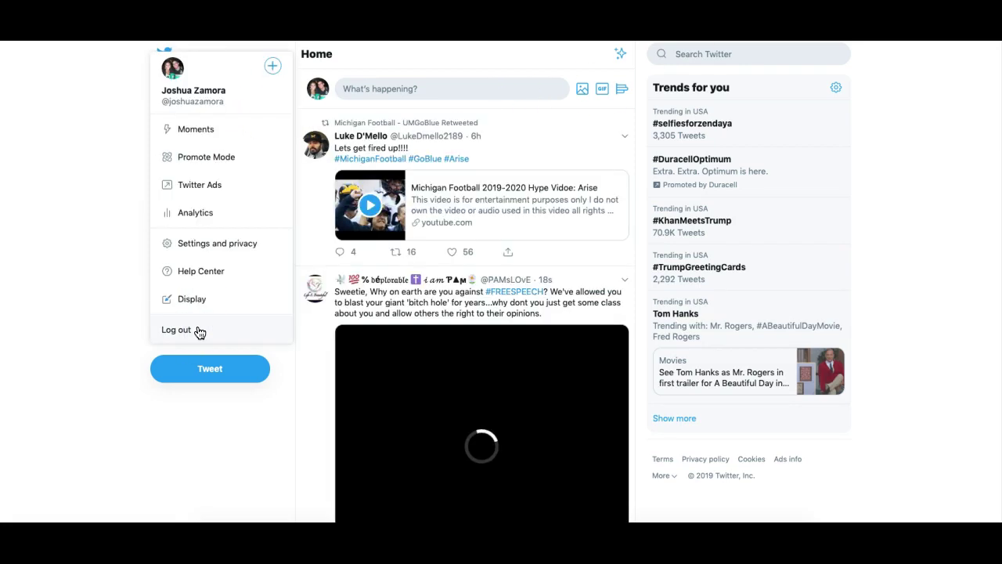
click(214, 249)
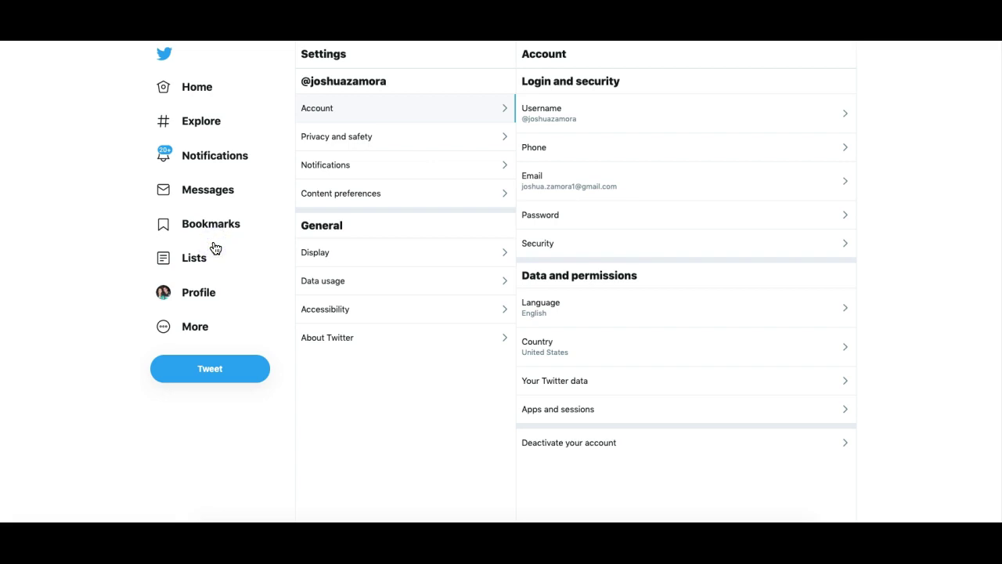
click(388, 141)
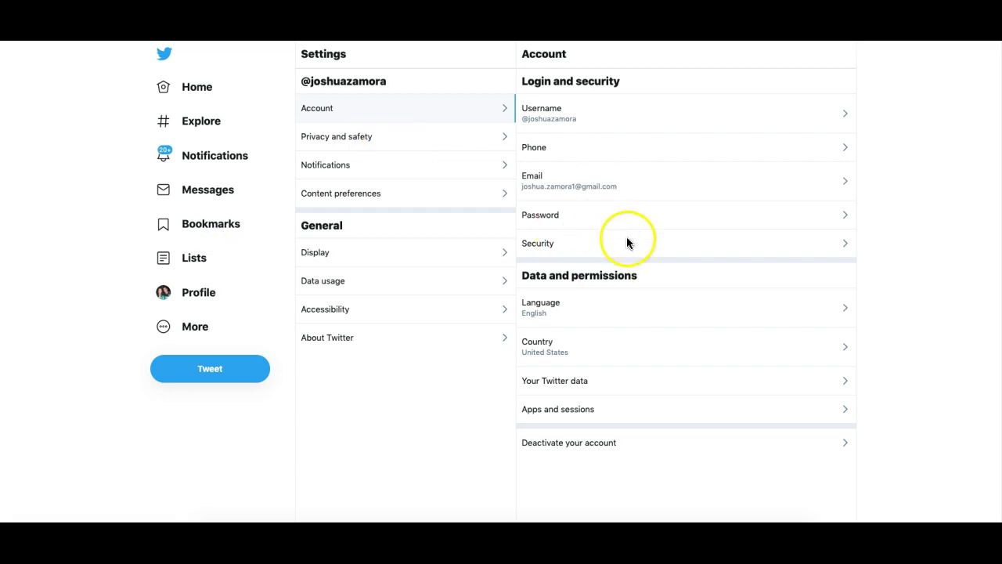
drag(540, 265, 616, 268)
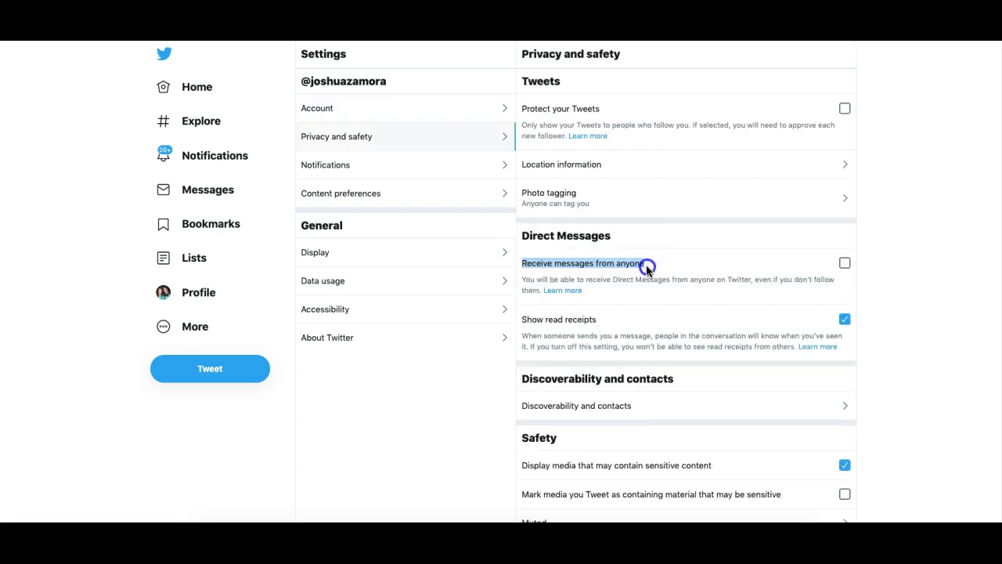
drag(646, 266, 655, 269)
click(846, 264)
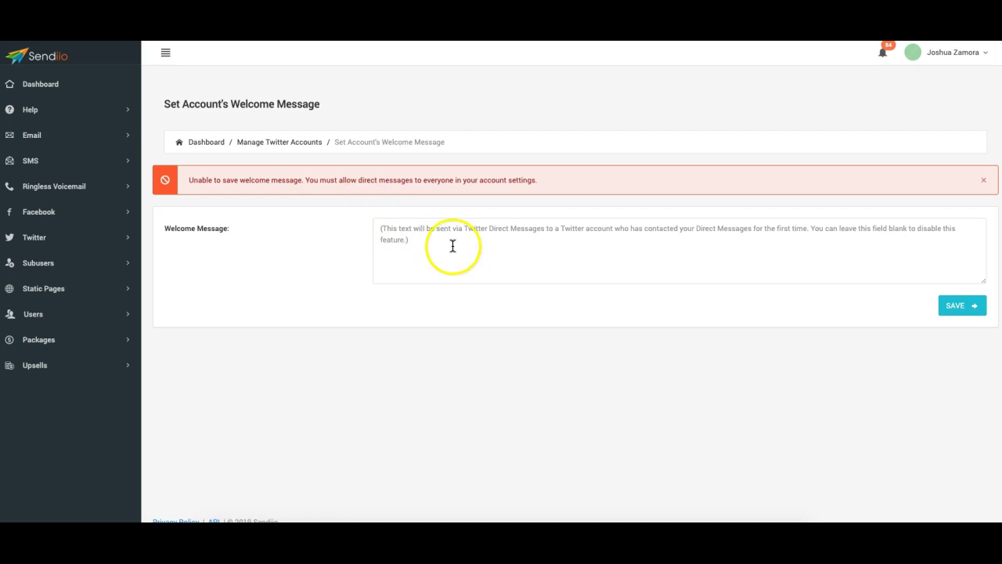
Step: Back in Sendiio, set the account's welcome message to "Thank you for the messgae. I'll be back with you shortly." and save it
click(453, 254)
text(T)
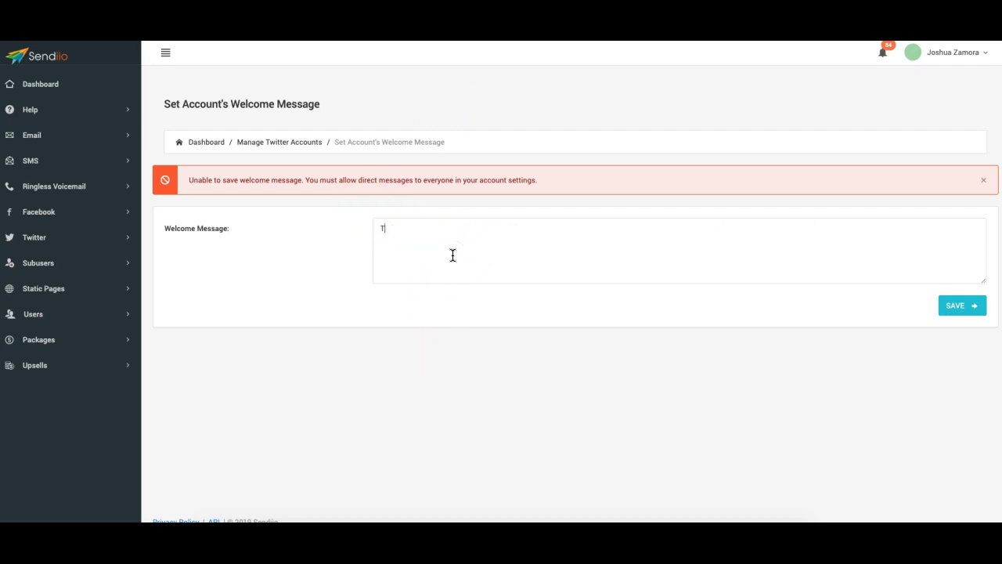
text(hank you for the messgae. I'll be ba)
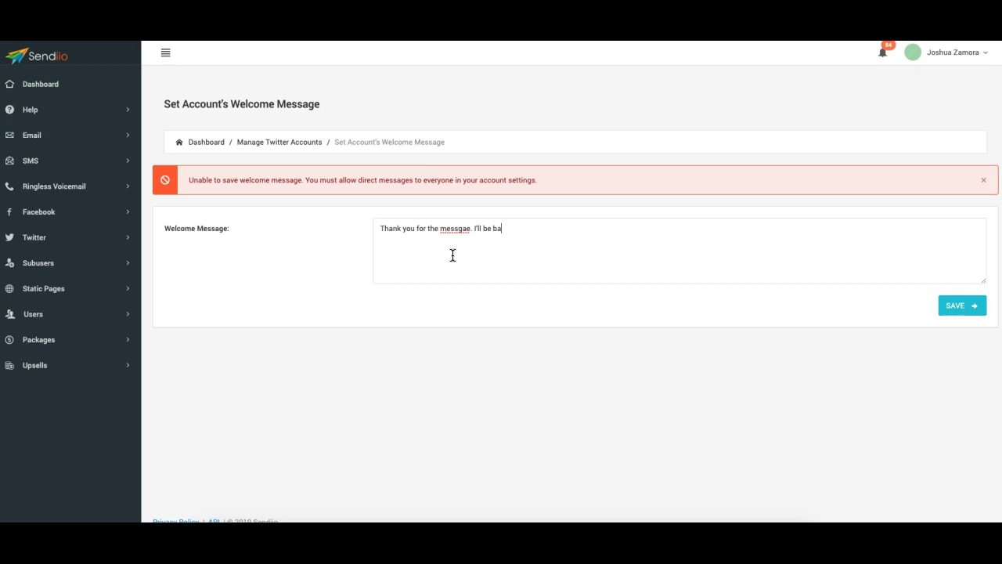
click(460, 268)
click(959, 307)
text(ck with you shortly.)
click(959, 306)
drag(184, 180, 409, 177)
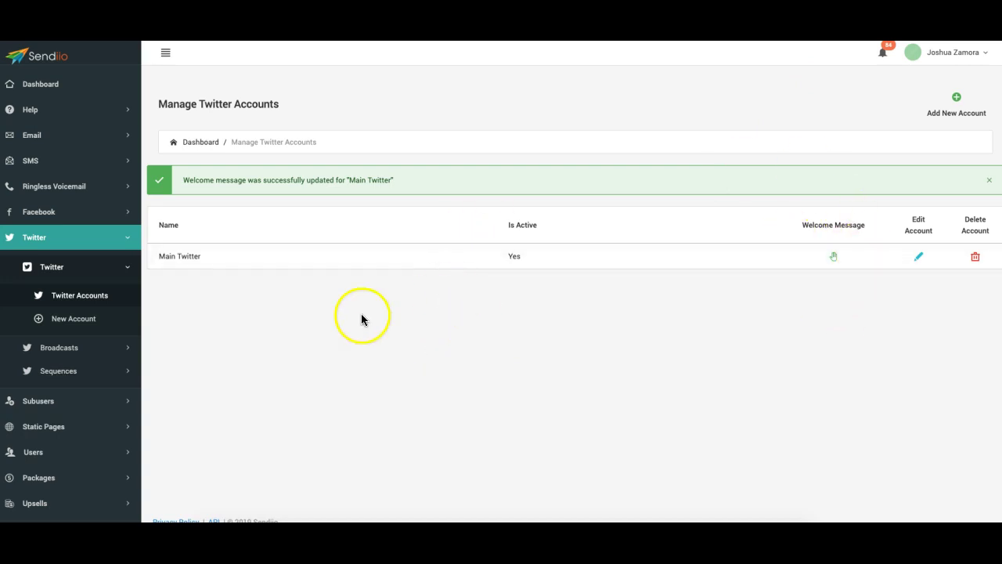
Step: Start a new Twitter broadcast named "Twtiier Broadcast" and assign the Main Twitter account to it
click(103, 347)
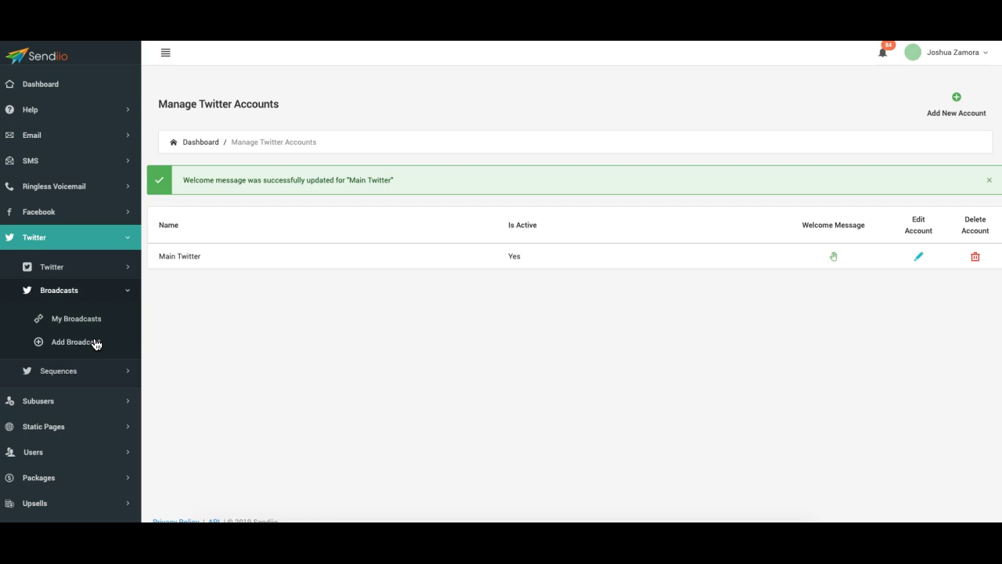
click(96, 345)
click(418, 188)
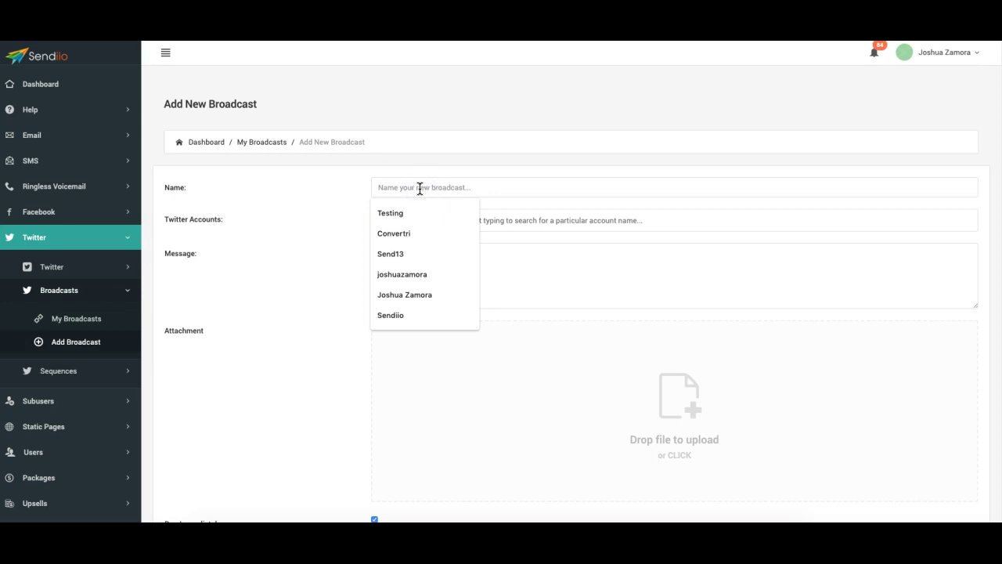
text(Twtiier Broadcast)
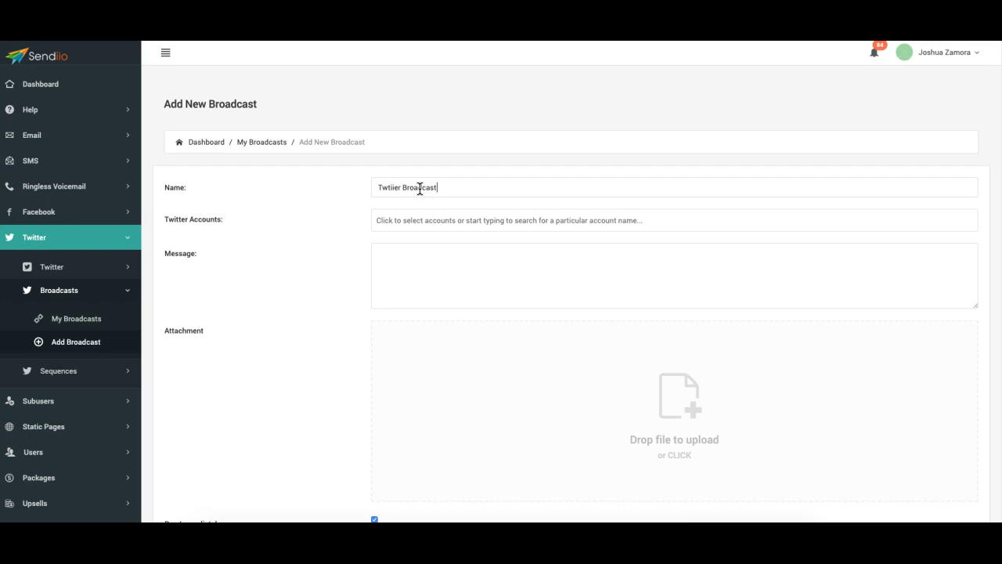
click(445, 219)
key(Return)
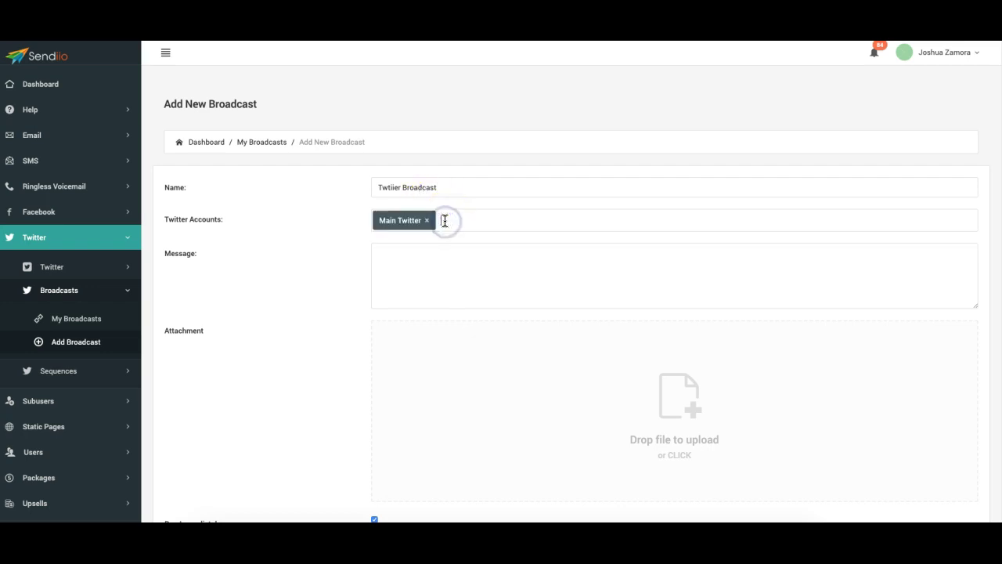
scroll(429, 223, down, 1)
click(423, 224)
Step: Turn off the Run Immediately option so the broadcast uses a scheduled start time
scroll(294, 243, down, 1)
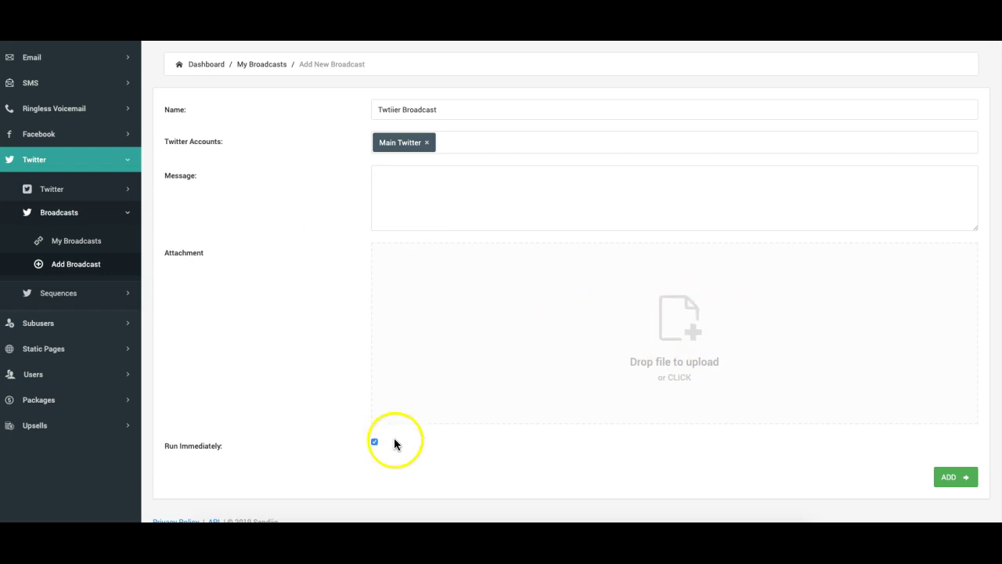
click(375, 442)
scroll(337, 420, down, 1)
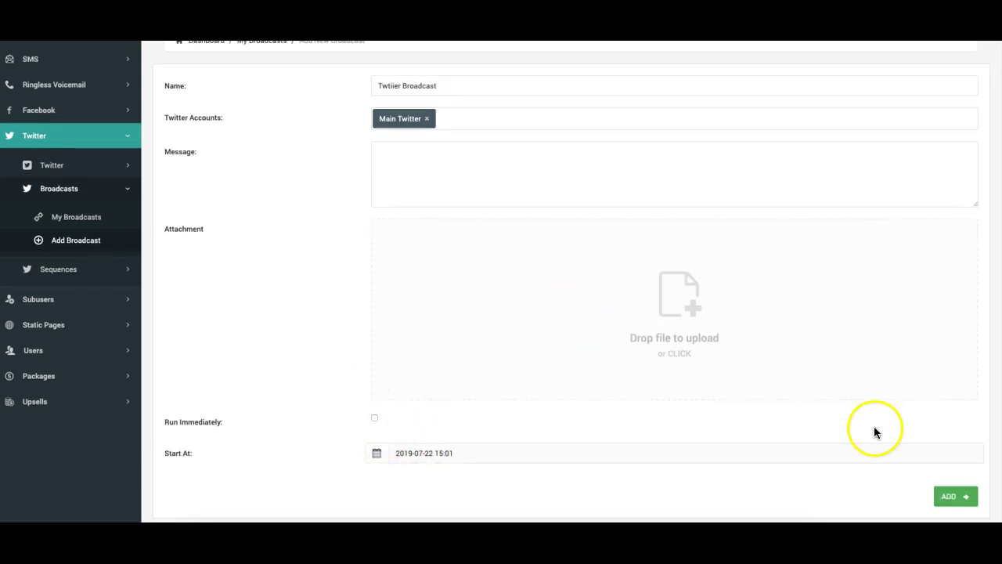
scroll(347, 246, up, 1)
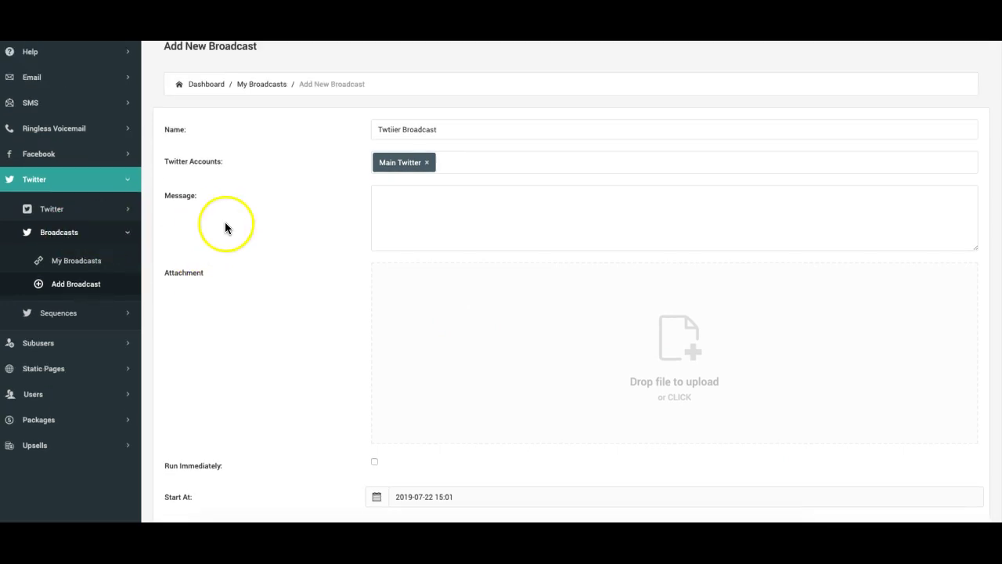
scroll(258, 196, up, 1)
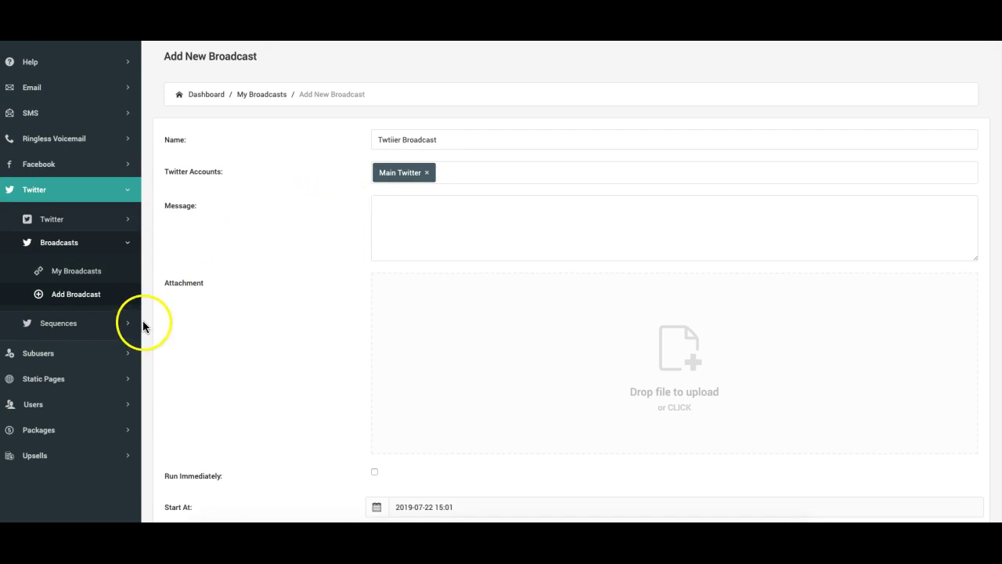
Step: Start a new Twitter sequence named "Testing" and assign the Main Twitter account to it
click(62, 325)
click(75, 319)
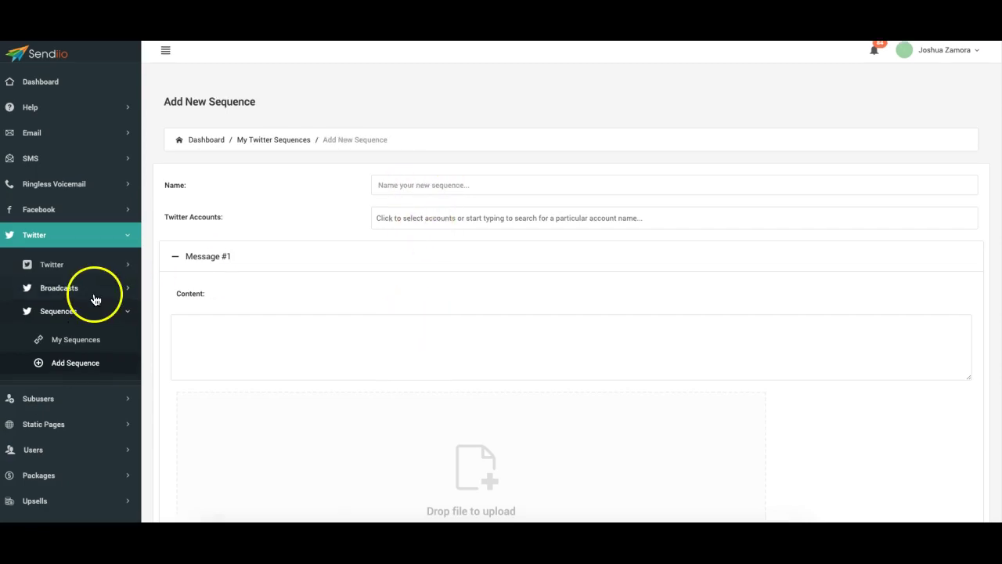
scroll(357, 280, down, 1)
click(440, 145)
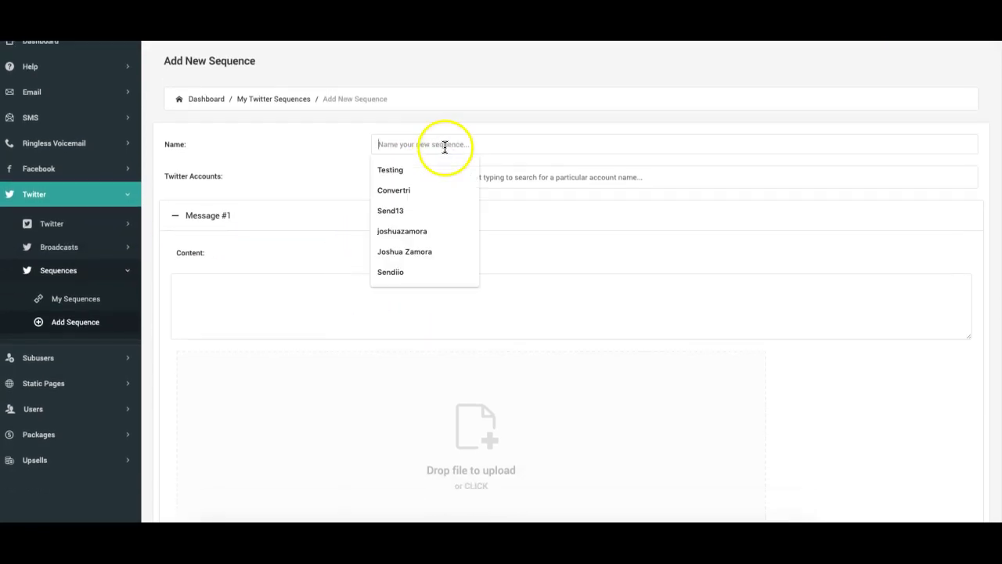
click(412, 167)
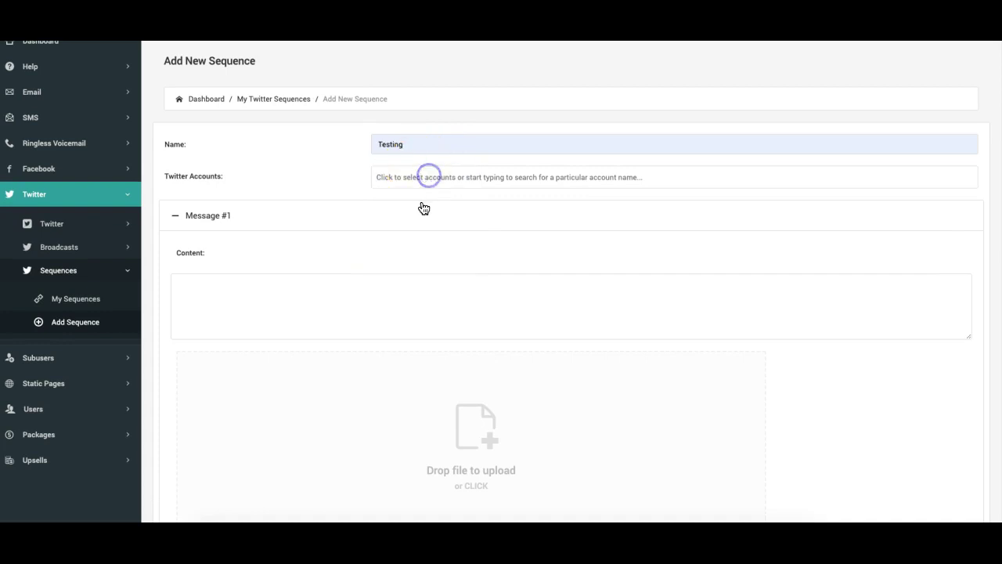
click(423, 203)
scroll(336, 196, down, 2)
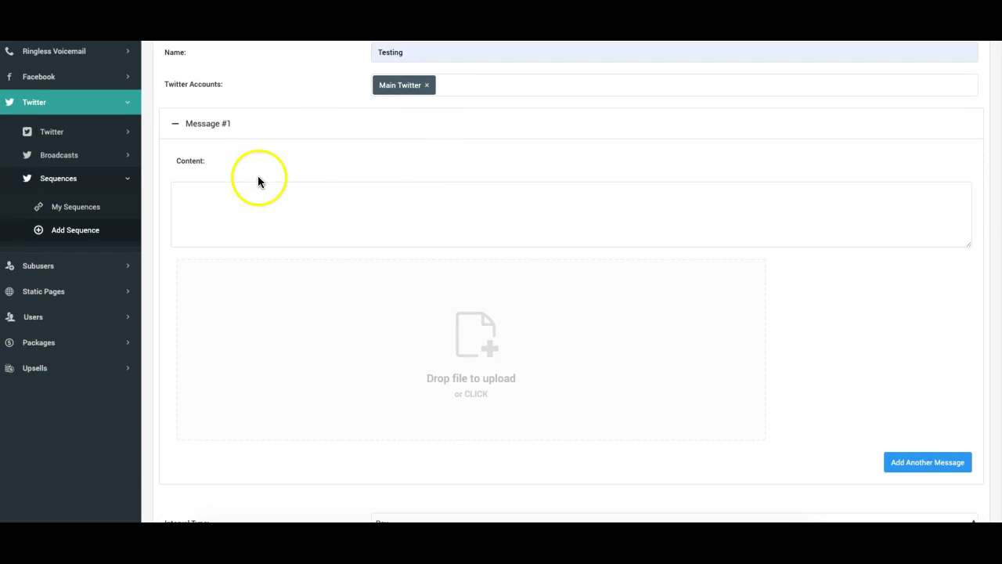
scroll(243, 202, down, 1)
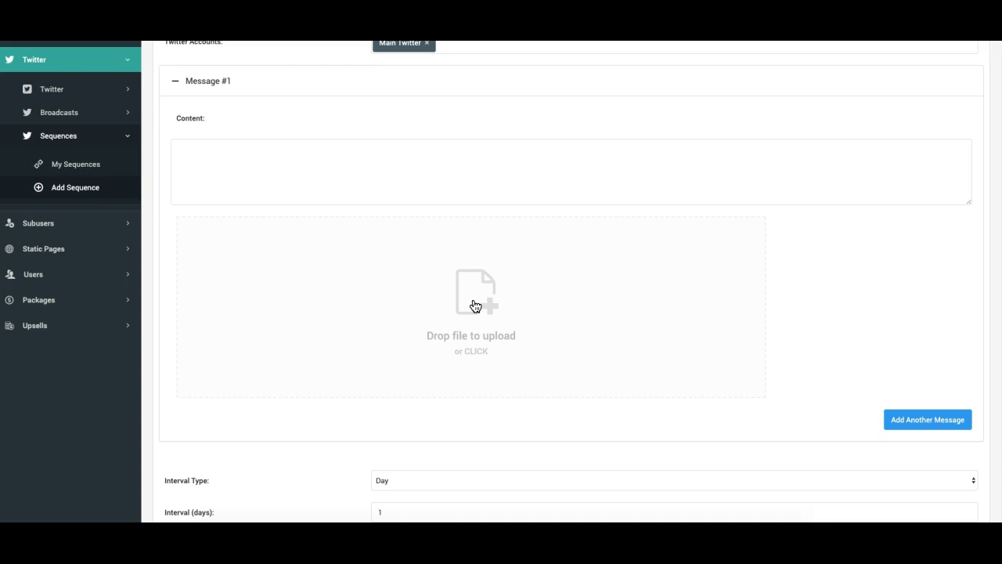
Step: Enable both the Preferable Days and Preferable Hours options for the Testing sequence
scroll(473, 305, down, 1)
scroll(454, 282, down, 2)
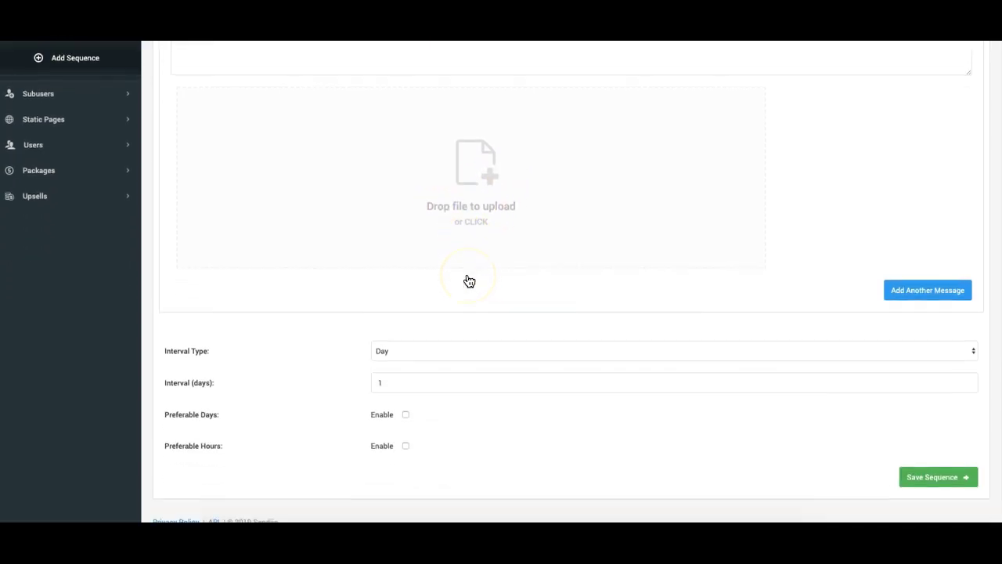
click(441, 352)
click(336, 338)
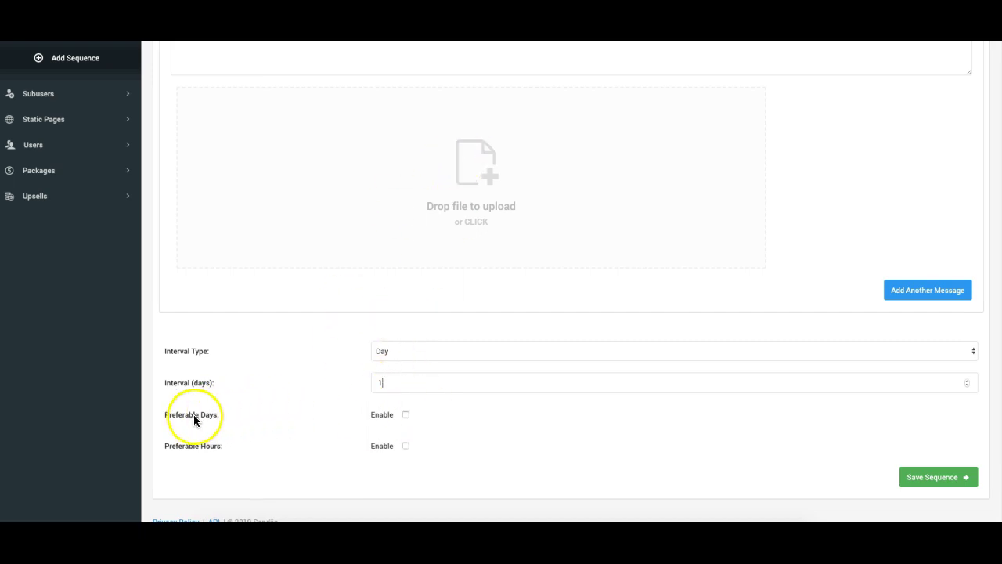
click(404, 415)
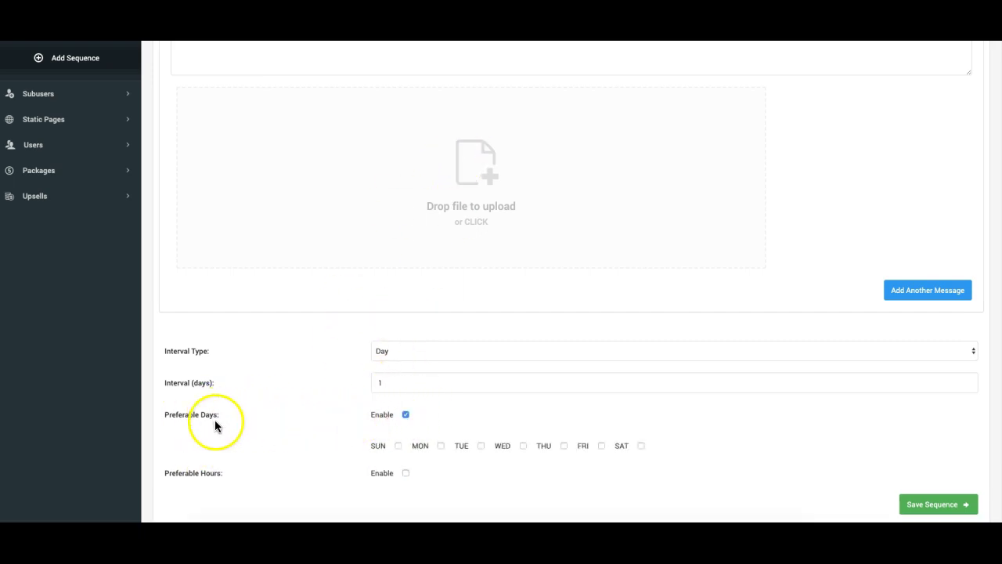
click(407, 473)
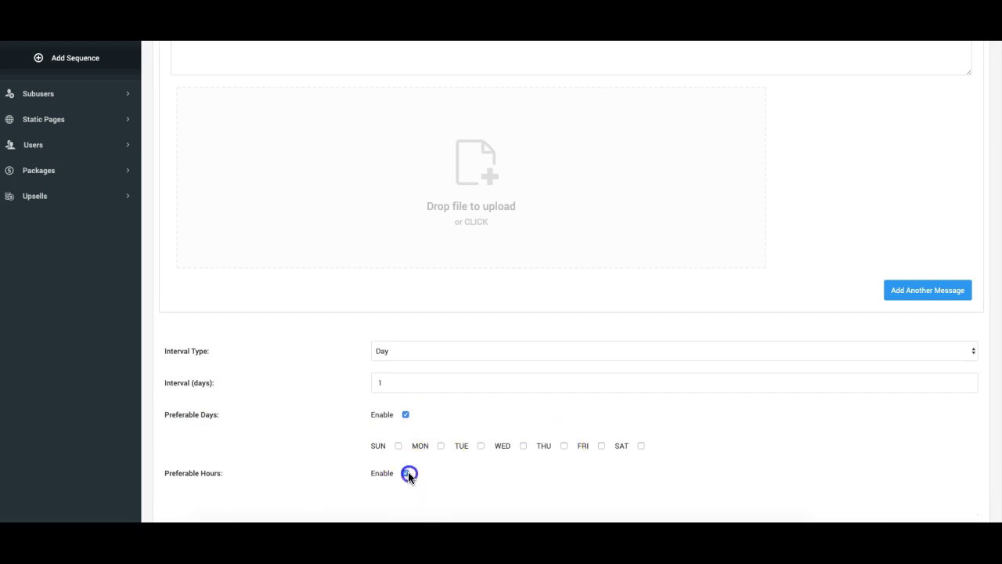
scroll(341, 456, down, 3)
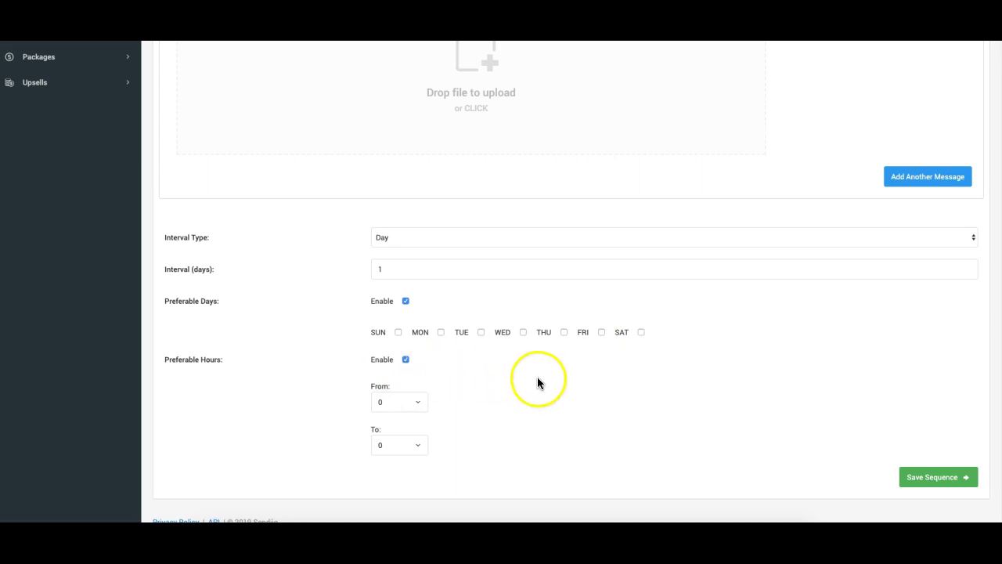
Step: Try to add another message to the sequence while the content of Message #1 is empty
scroll(562, 382, up, 2)
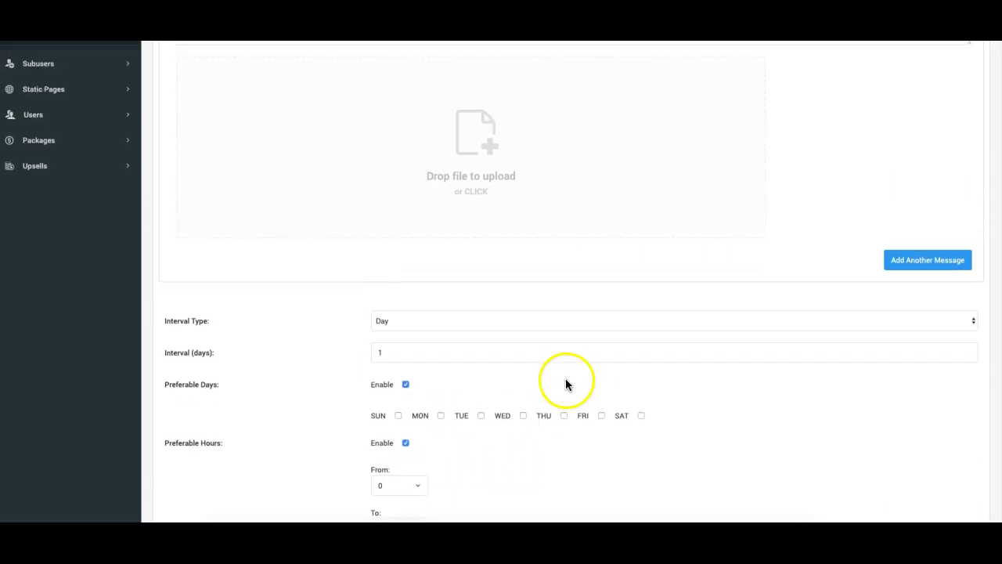
click(939, 269)
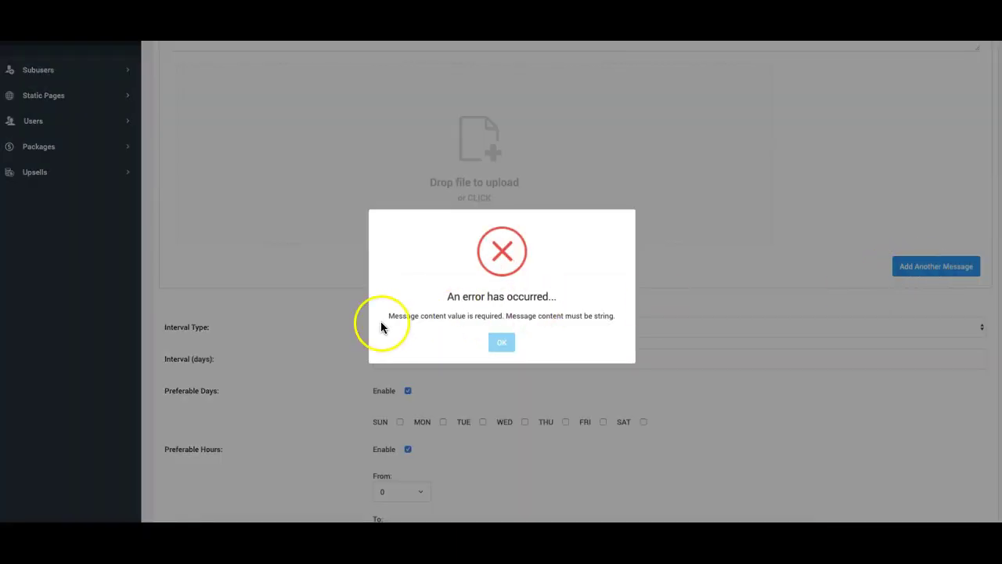
drag(363, 319, 580, 315)
click(502, 343)
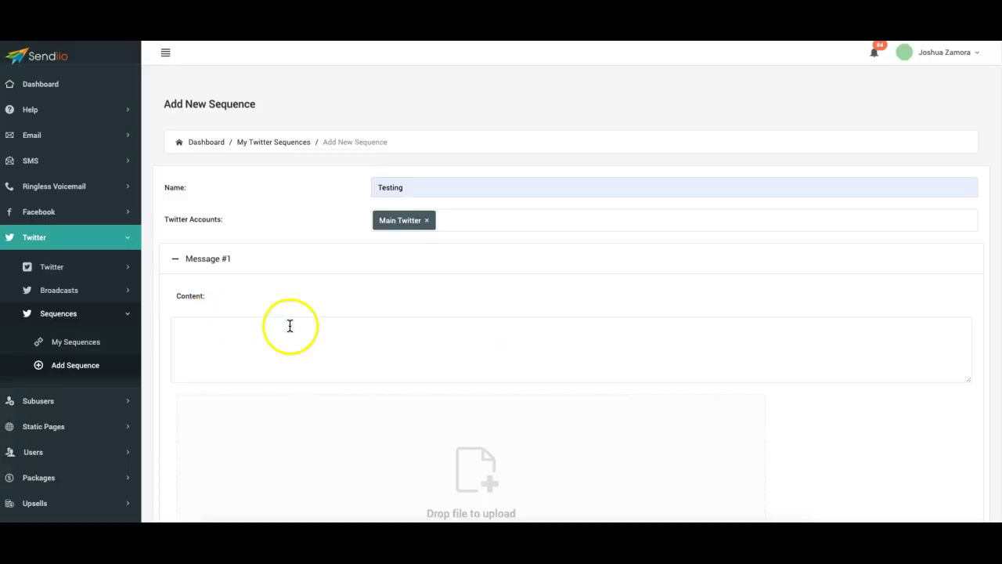
Step: Fill in the content of Message #1 and add a second message to the sequence
scroll(313, 327, down, 1)
click(316, 257)
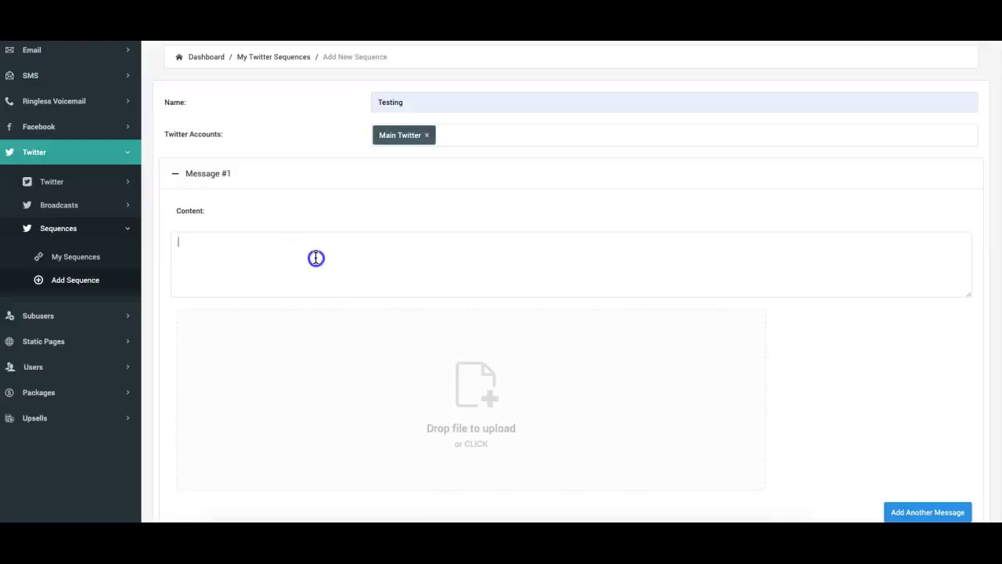
scroll(408, 289, down, 3)
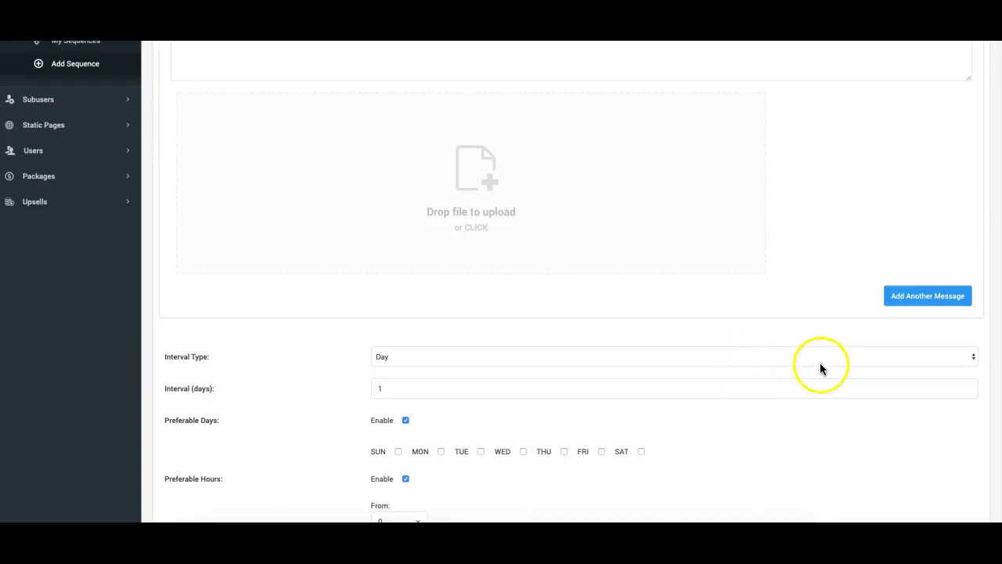
click(899, 294)
scroll(548, 278, up, 2)
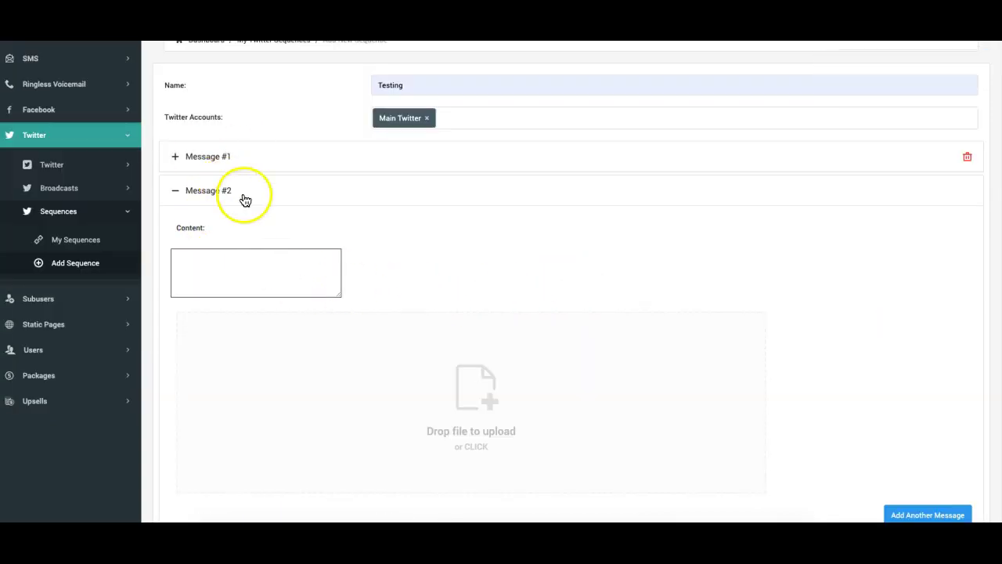
scroll(486, 229, down, 1)
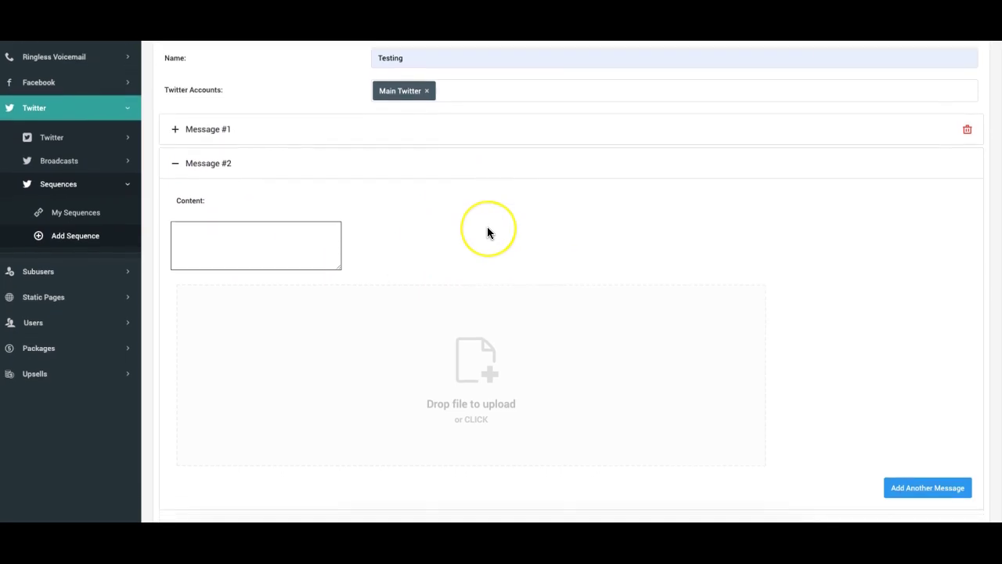
scroll(487, 232, up, 2)
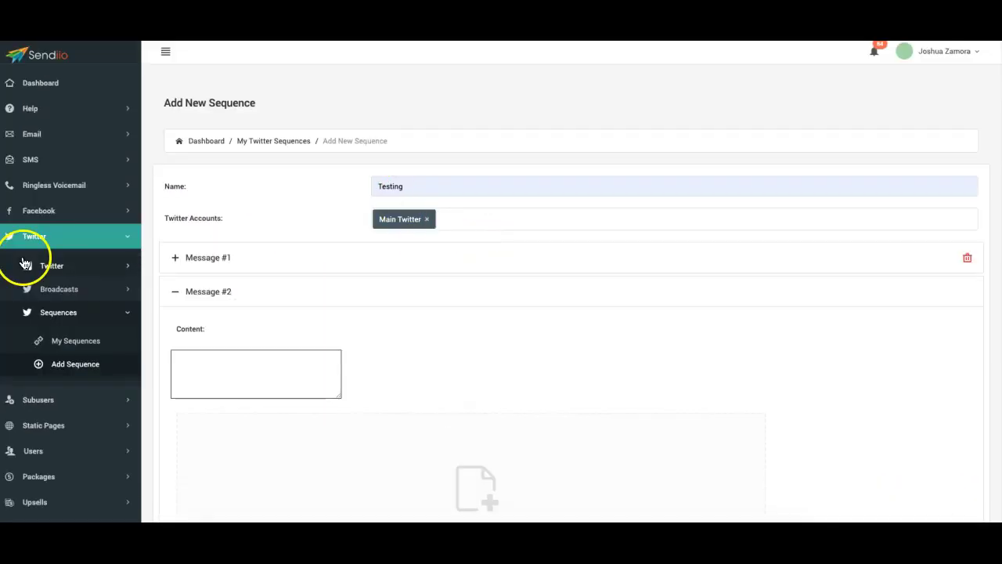